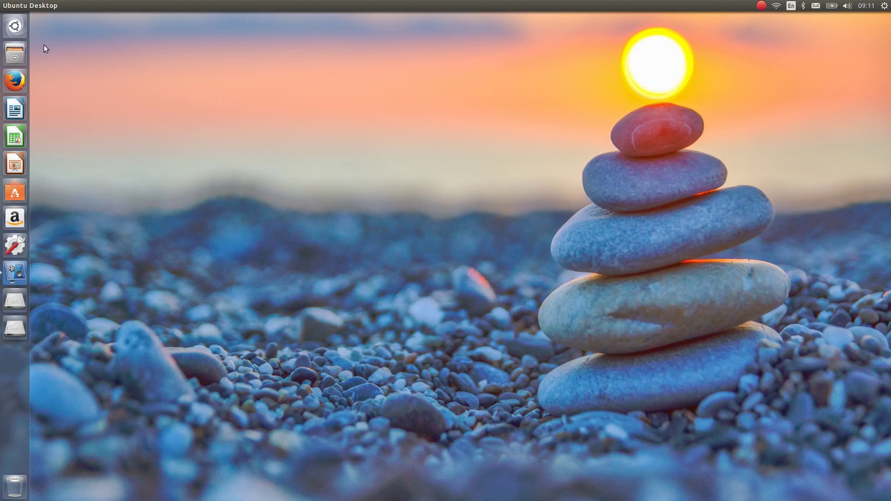
Open the Documents folder from Home in Files, then launch System Settings and Firefox.
click(21, 52)
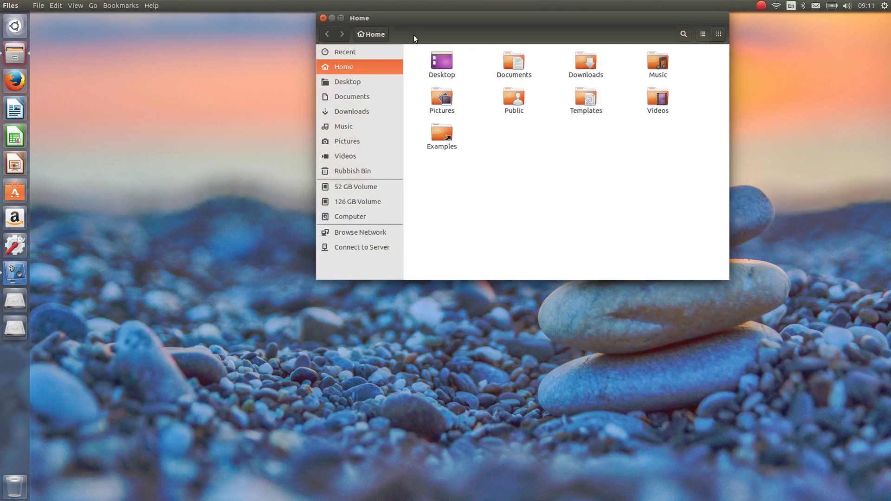
drag(413, 35, 282, 105)
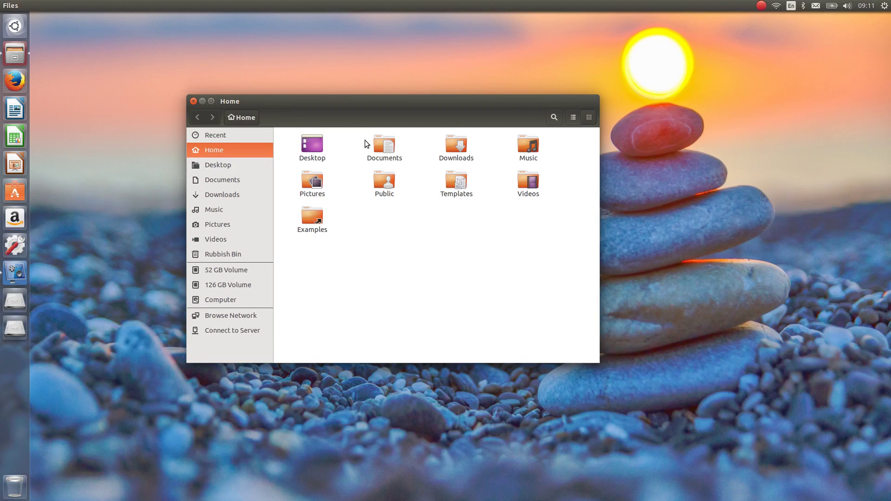
double_click(383, 143)
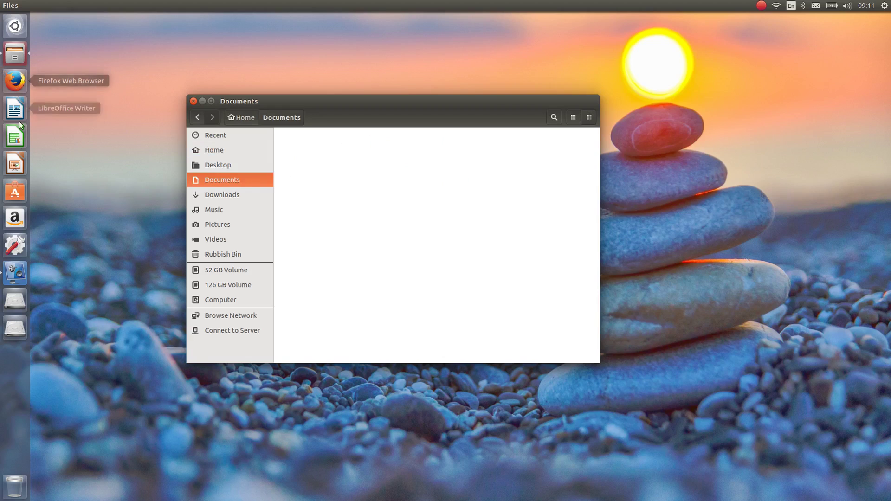
click(15, 245)
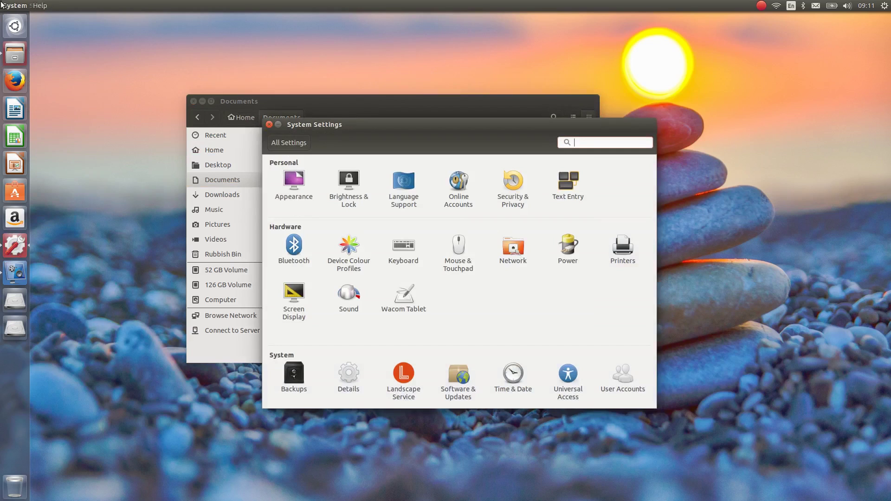
click(15, 80)
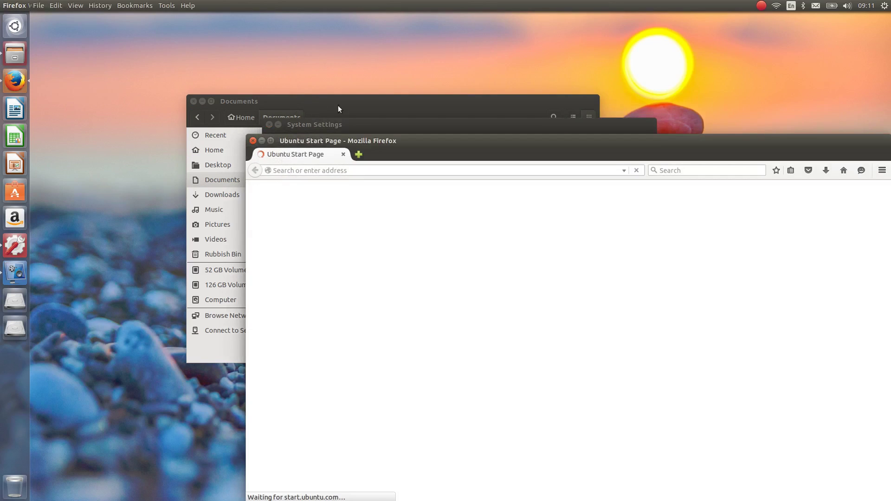
Back in Files, browse from the Computer root into the lib folder.
click(358, 100)
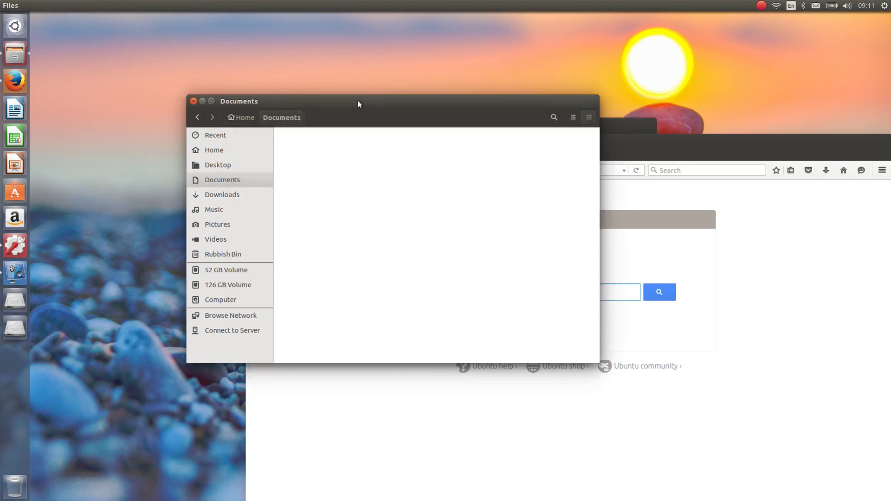
click(217, 300)
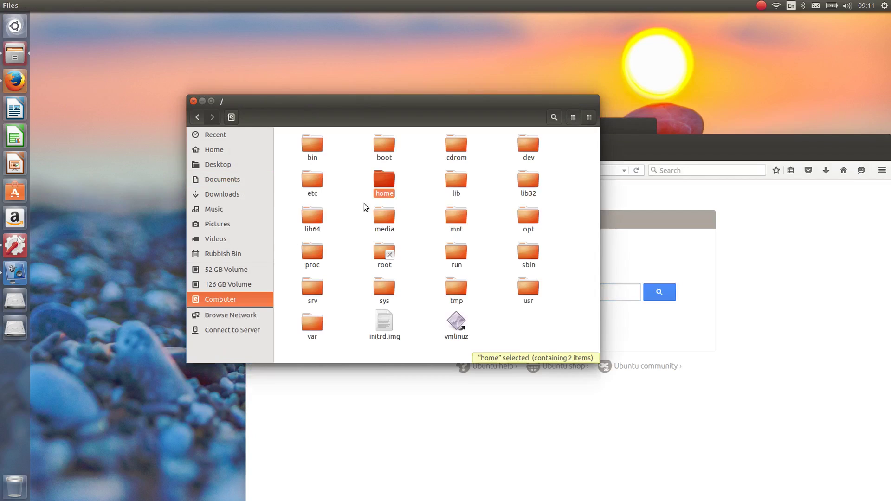
double_click(457, 184)
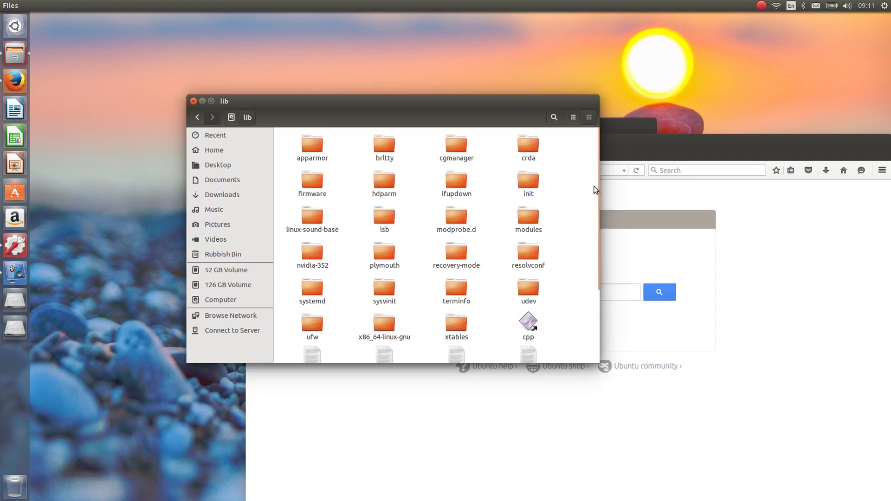
drag(597, 186, 586, 169)
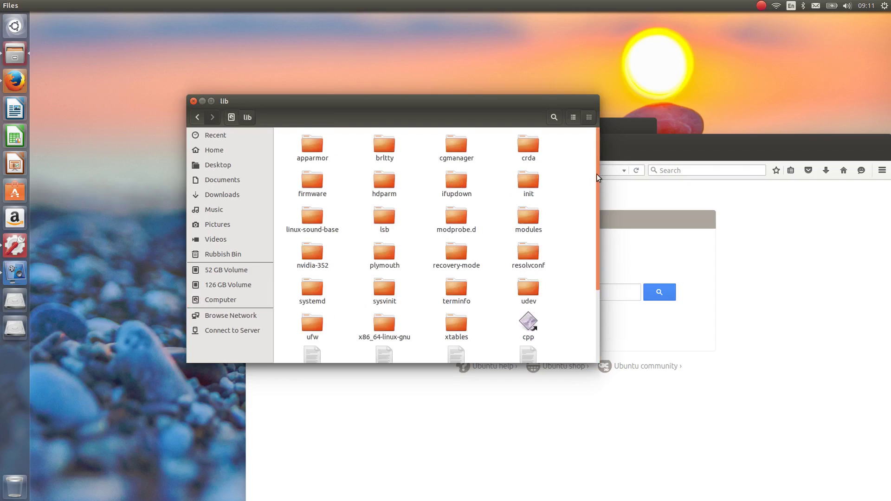
scroll(541, 241, down, 3)
scroll(541, 241, up, 3)
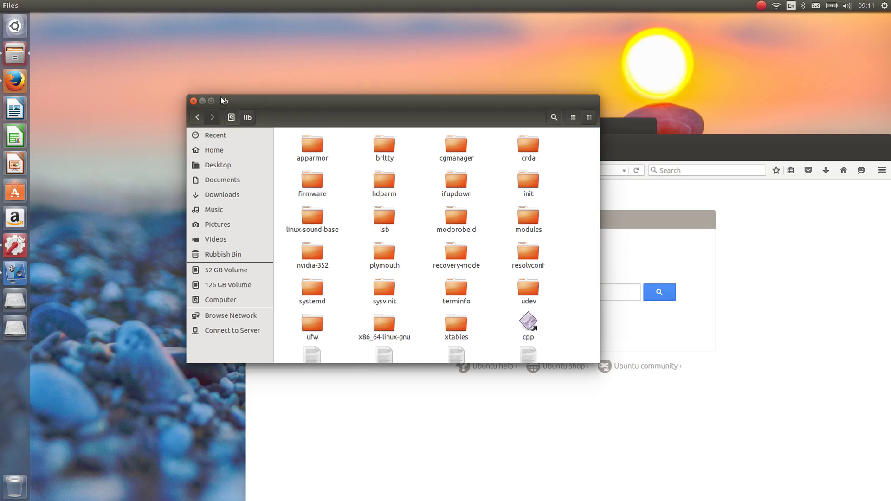
Close Files and Firefox, and move the System Settings window up and left.
click(194, 101)
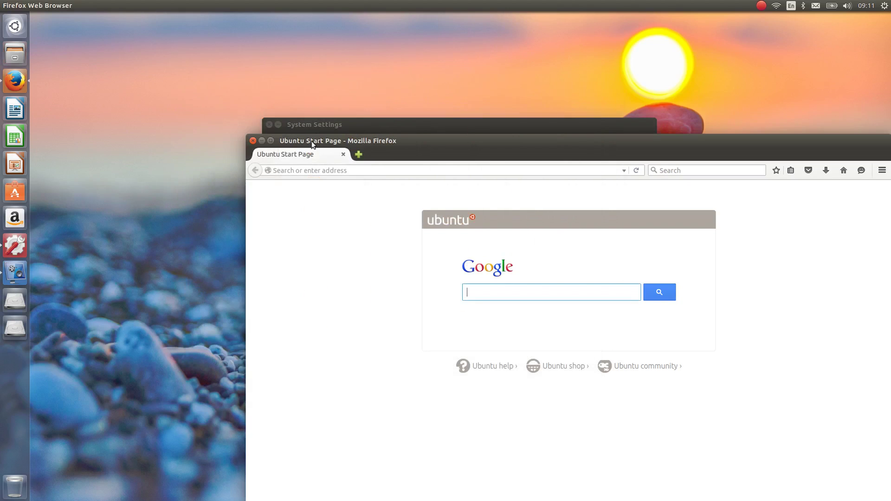
drag(312, 144, 113, 44)
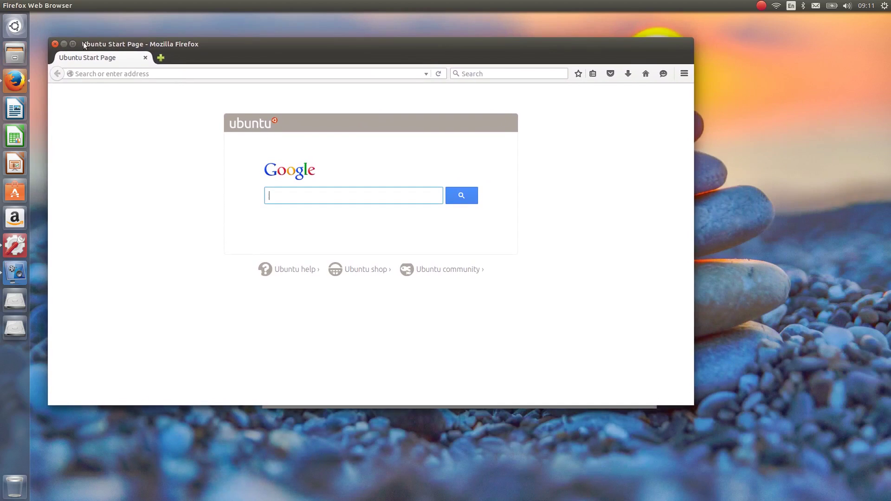
click(55, 45)
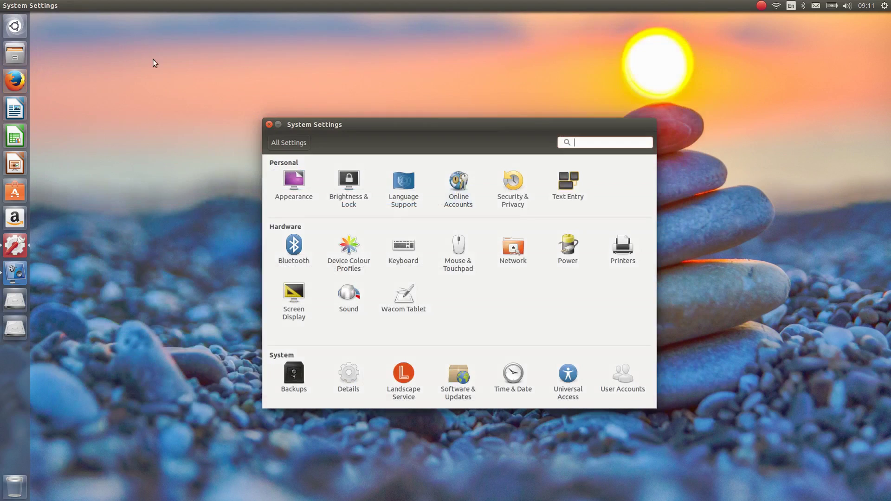
drag(329, 131, 214, 99)
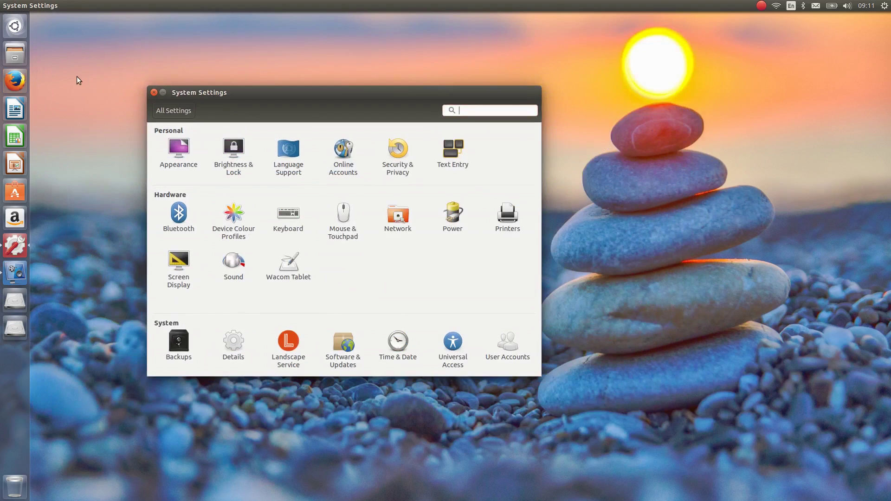
Open and close a Home folder window, then close System Settings.
click(22, 62)
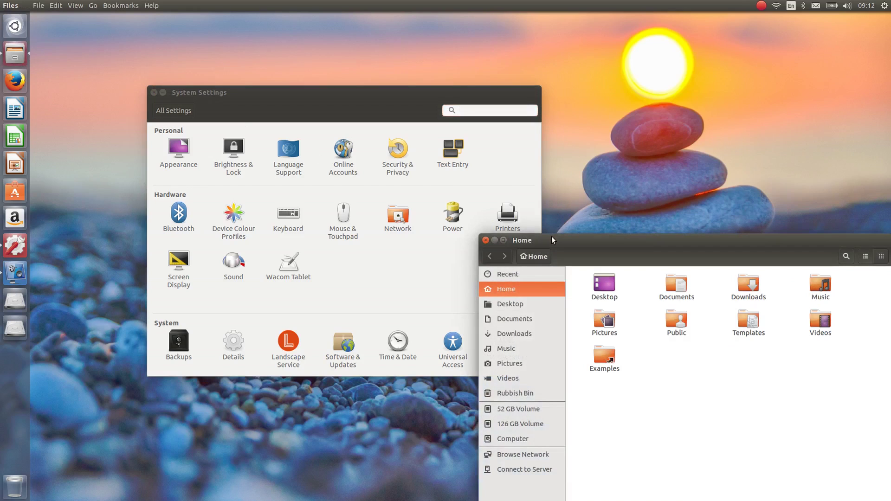
drag(550, 234, 497, 143)
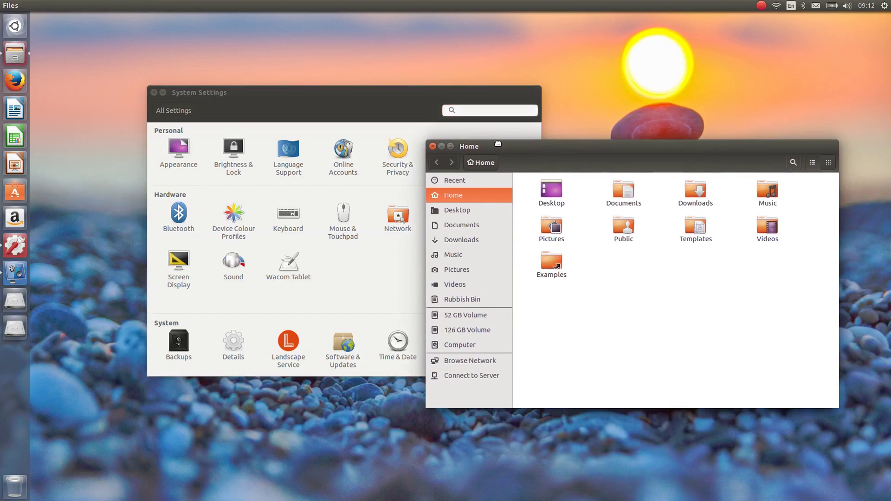
click(433, 146)
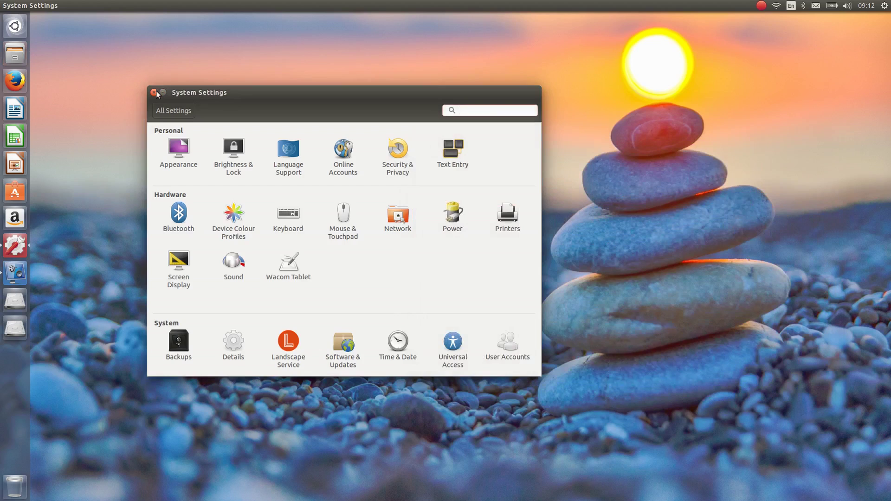
click(154, 92)
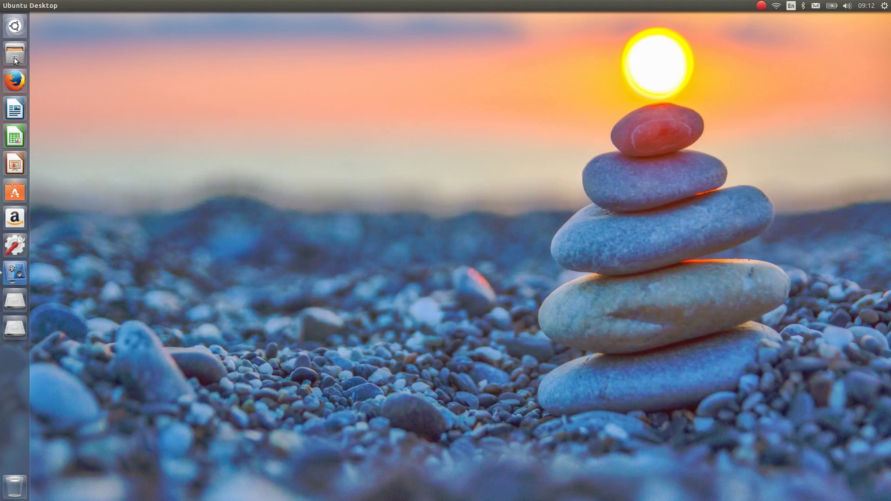
Drag the vokoscreen launcher from the Dash onto the desktop, then delete it to the trash.
click(14, 25)
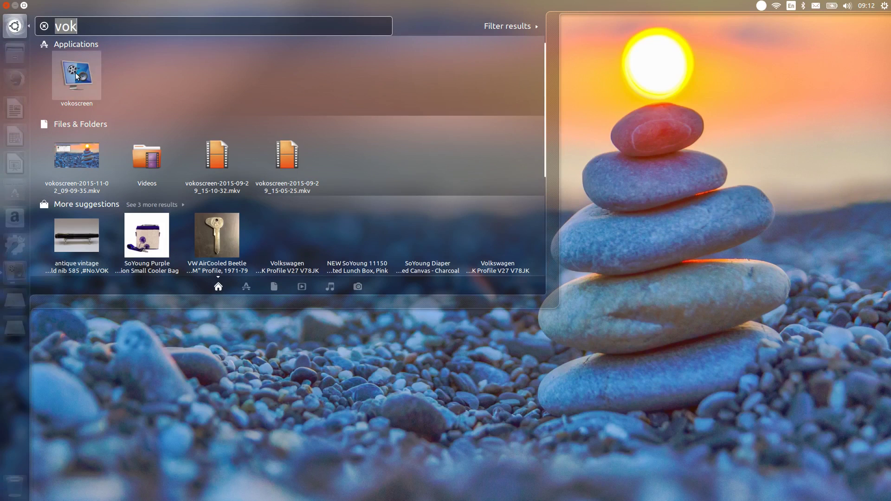
drag(75, 72, 620, 88)
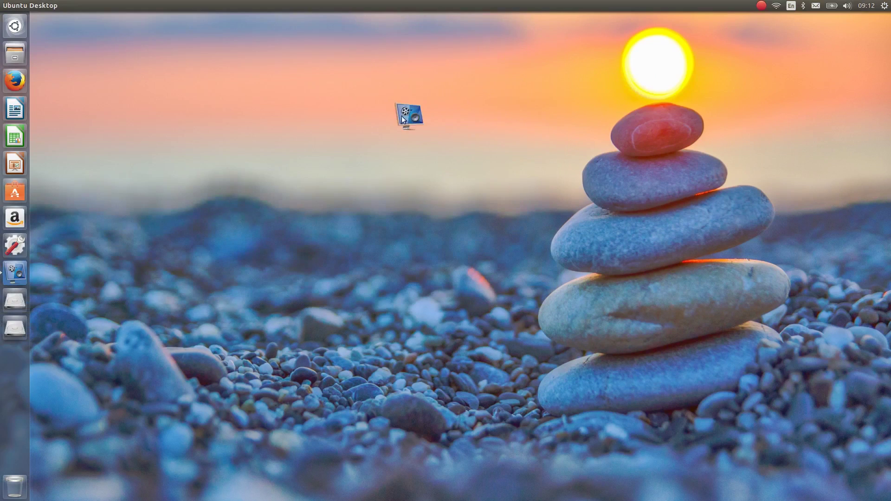
drag(402, 120, 79, 49)
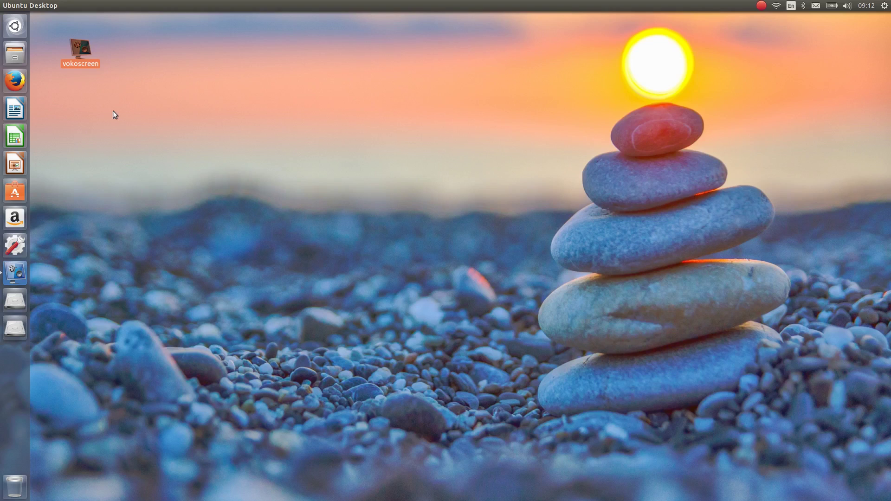
key(Delete)
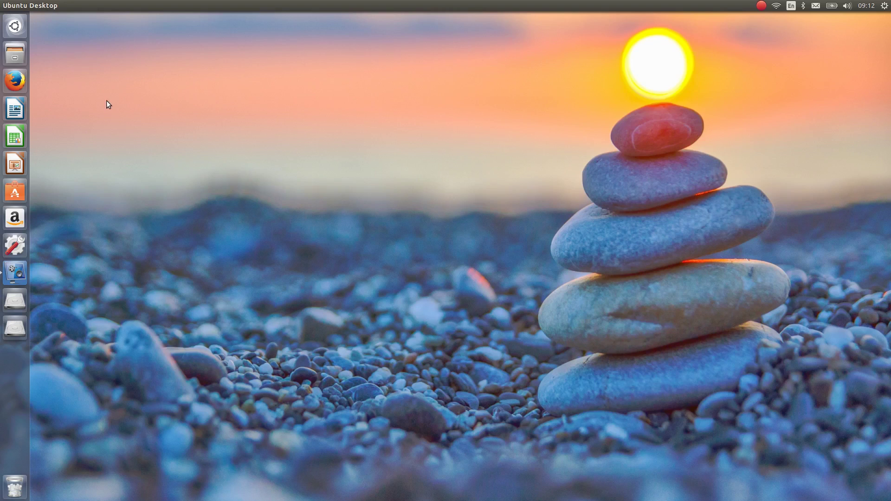
Clear the Dash search text and dismiss the Dash.
click(2, 28)
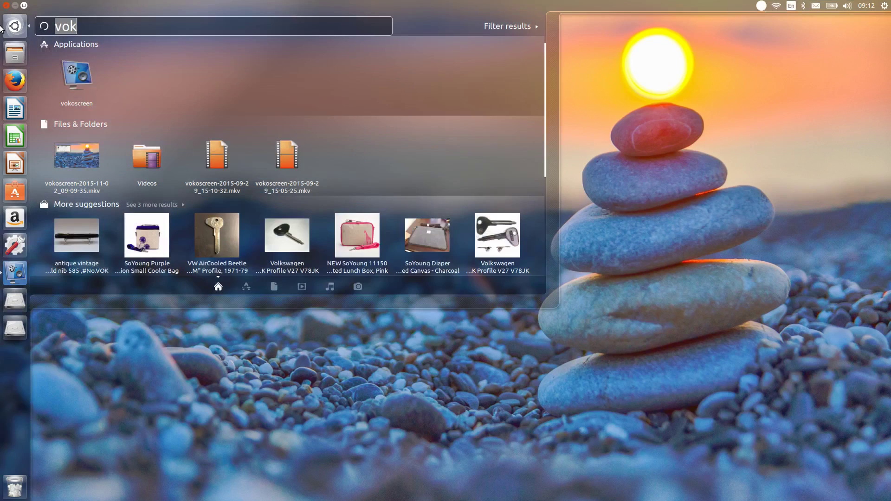
key(BackSpace)
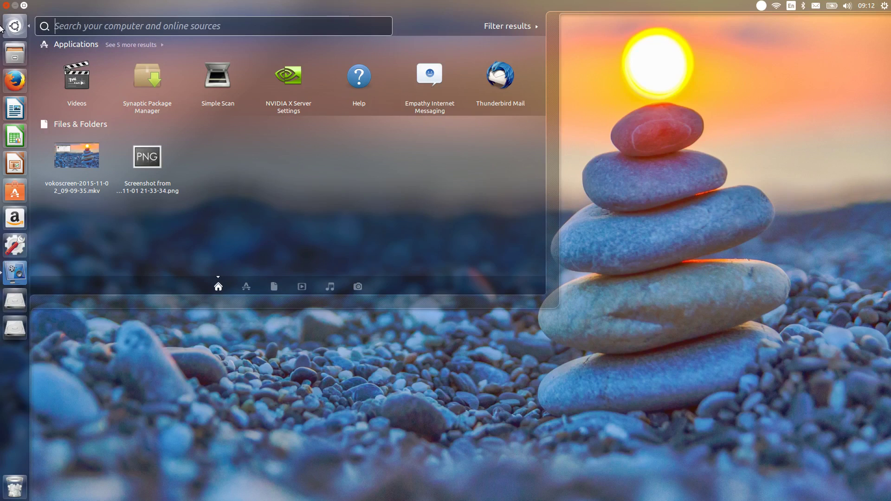
click(2, 27)
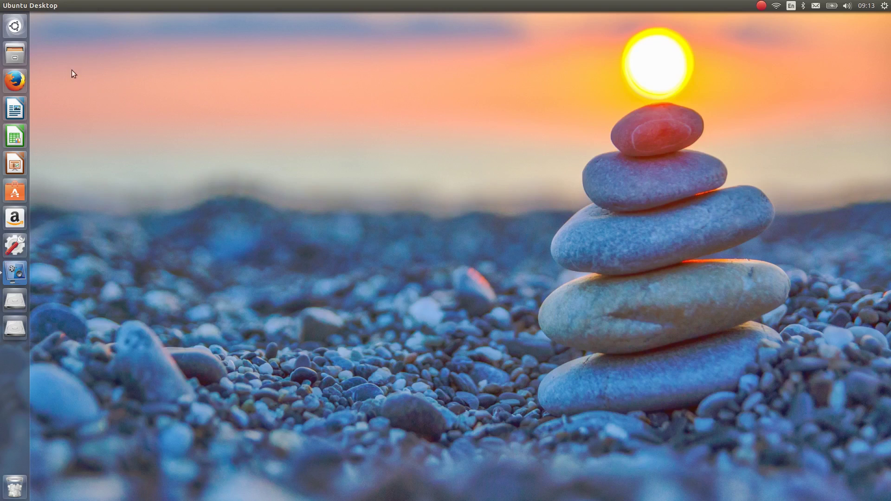
click(10, 63)
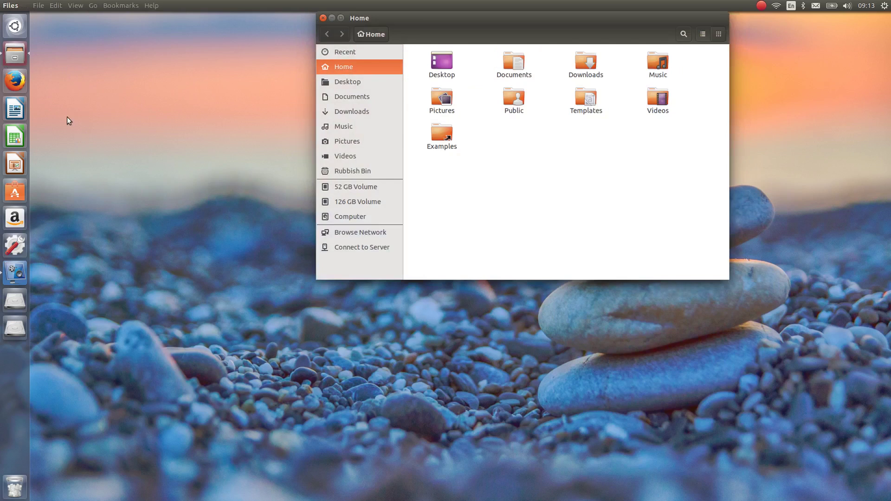
click(14, 166)
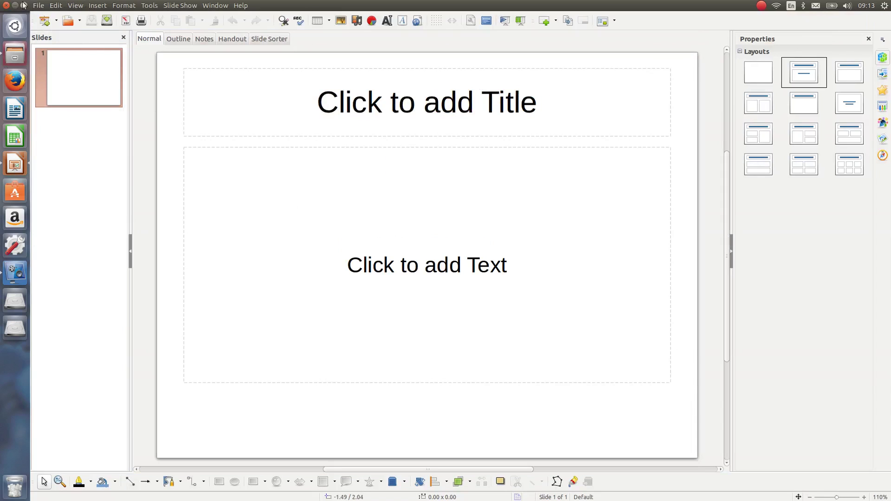
click(6, 5)
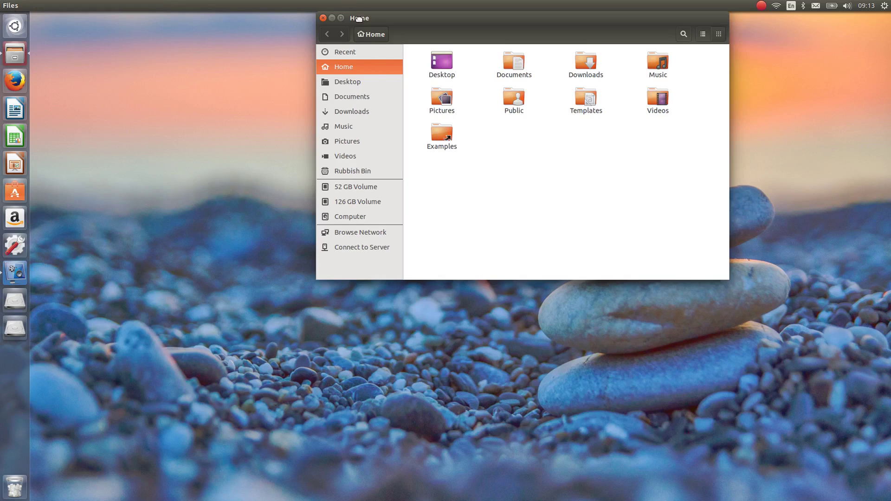
drag(359, 18, 307, 51)
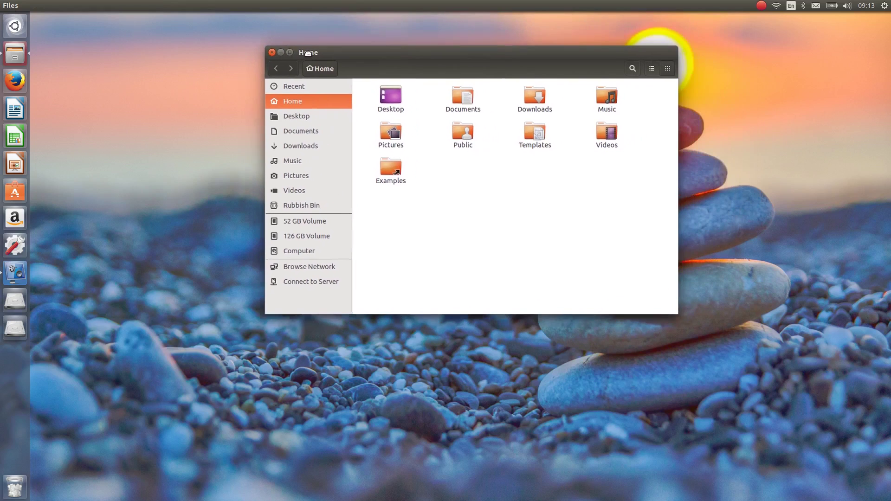
click(272, 50)
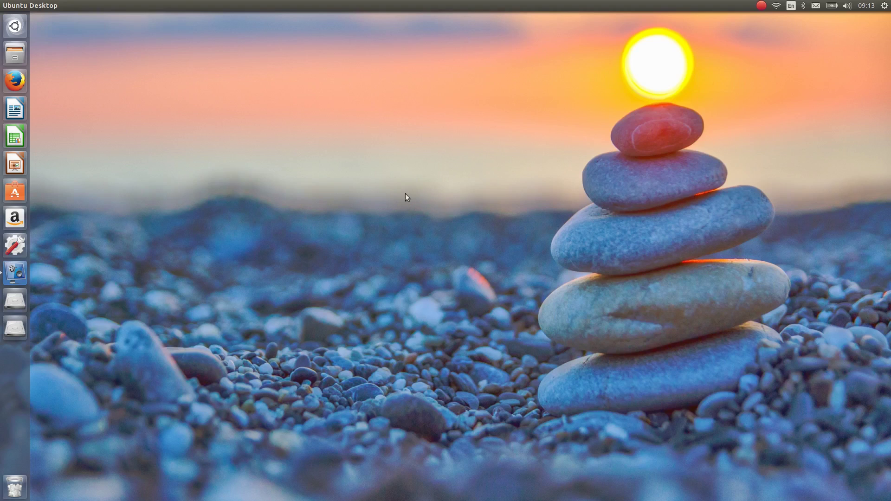
Launch System Settings and move Firefox's Ubuntu Start Page window up and to the right.
click(15, 245)
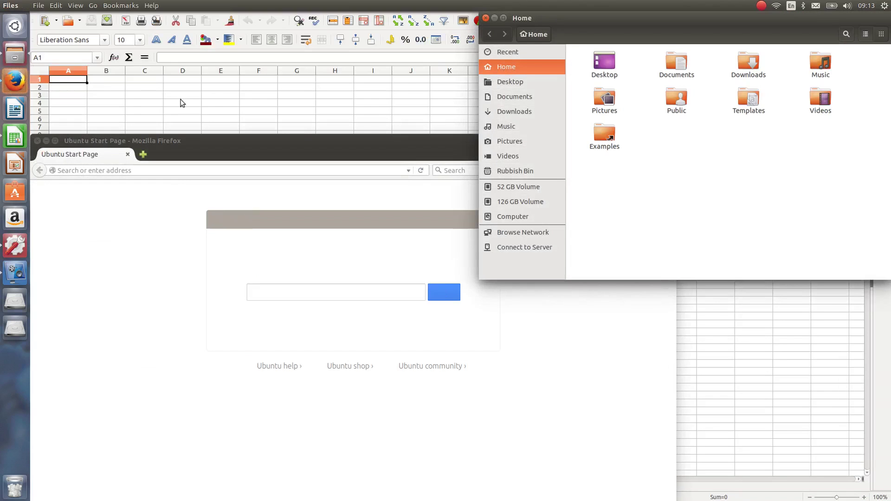
click(265, 146)
drag(265, 146, 336, 105)
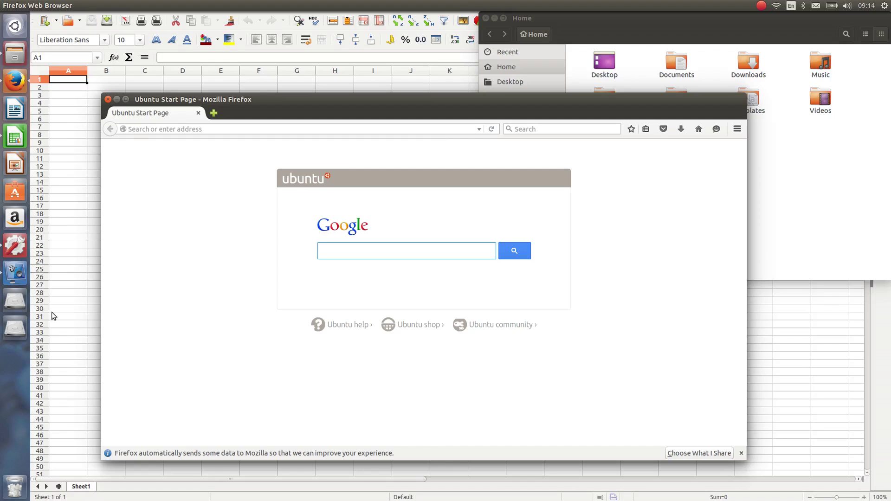
Launch System Monitor by searching 'moni' in the Dash and centre its window.
key(super)
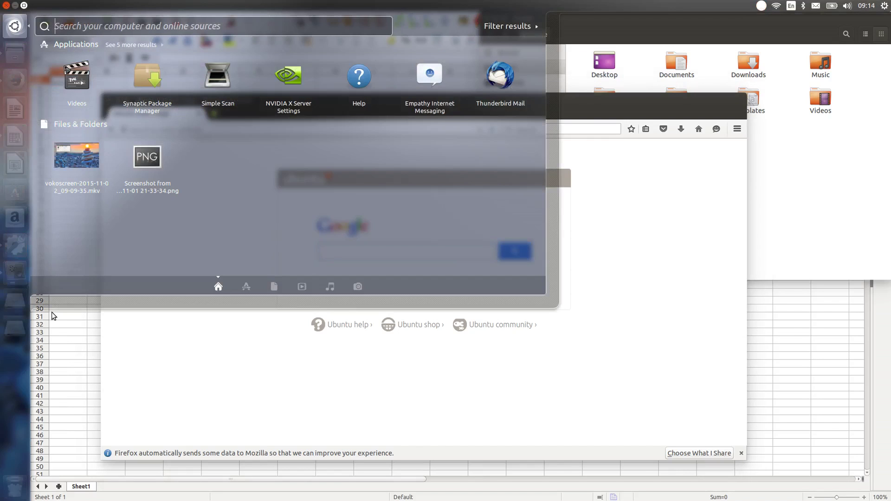
text(moni)
key(Return)
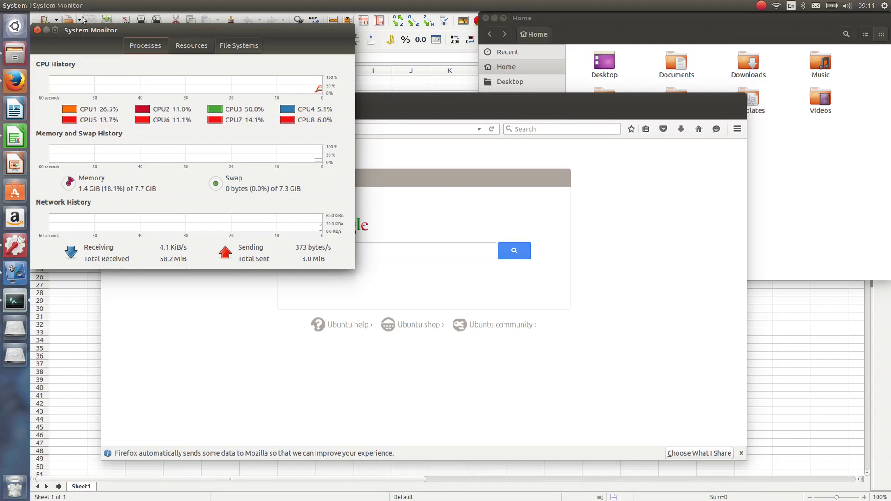
drag(81, 31, 257, 113)
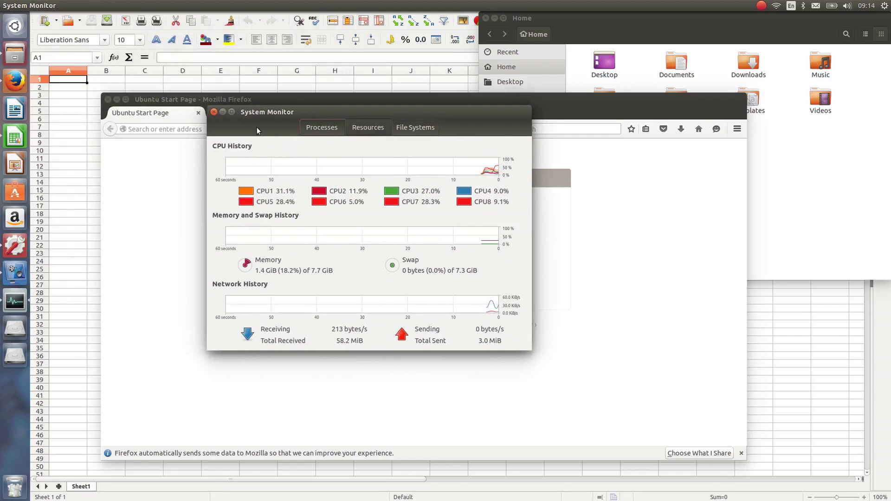
Minimize System Monitor and Firefox, close the Home folder, and restore then minimize Calc.
click(222, 111)
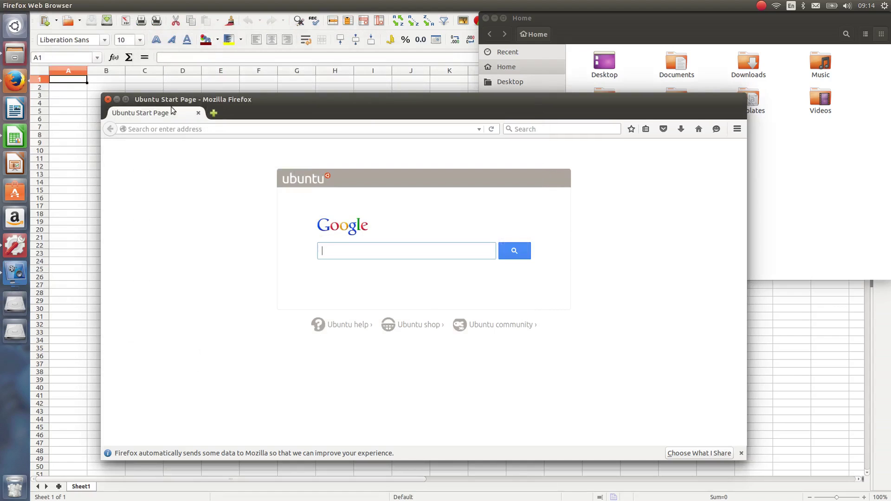
click(117, 99)
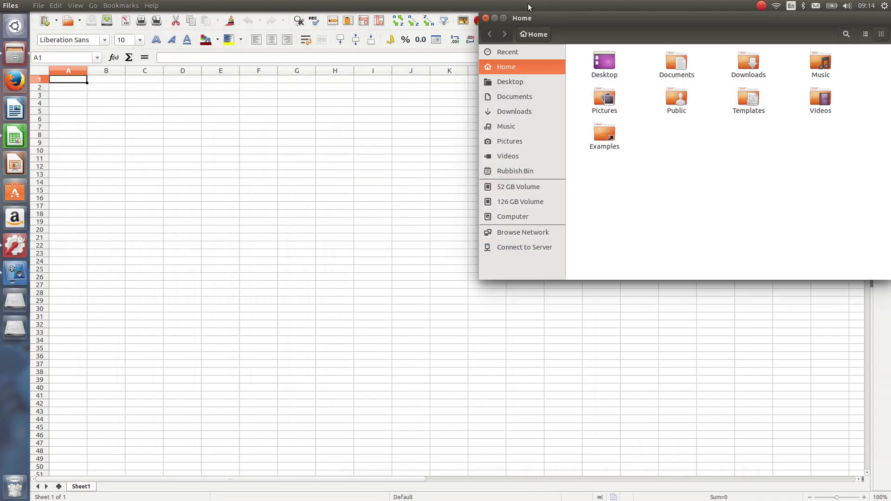
click(487, 20)
drag(234, 5, 268, 132)
click(76, 133)
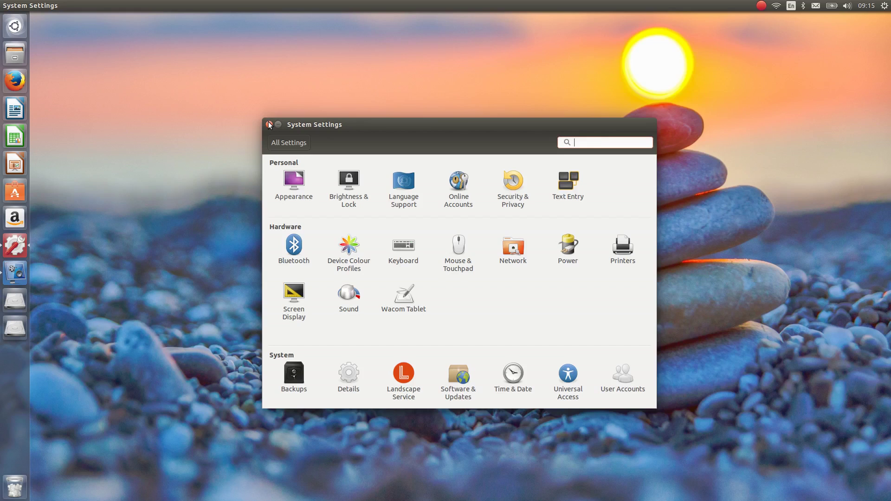
Close System Settings, then open the Home folder, Firefox and the Ubuntu Software Centre.
click(269, 124)
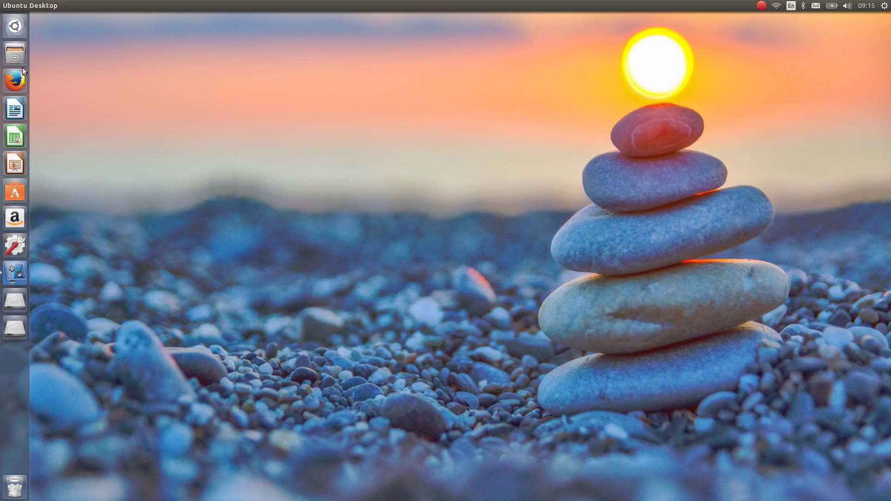
click(17, 56)
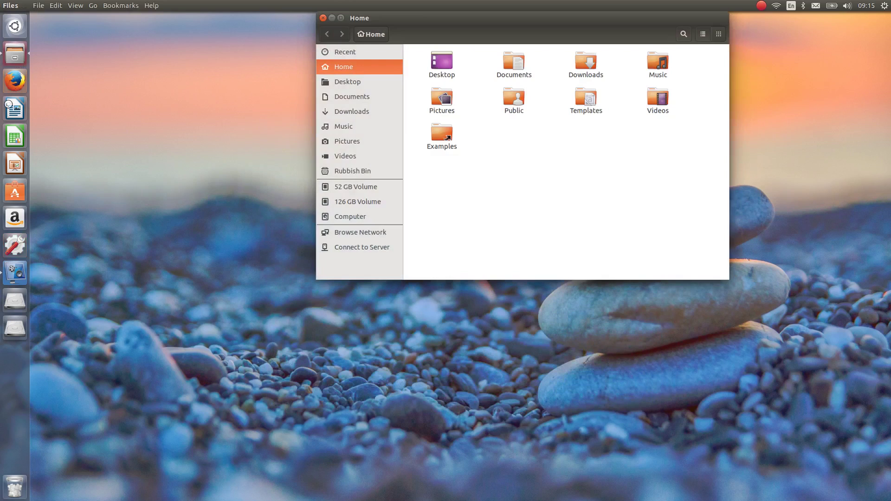
click(15, 81)
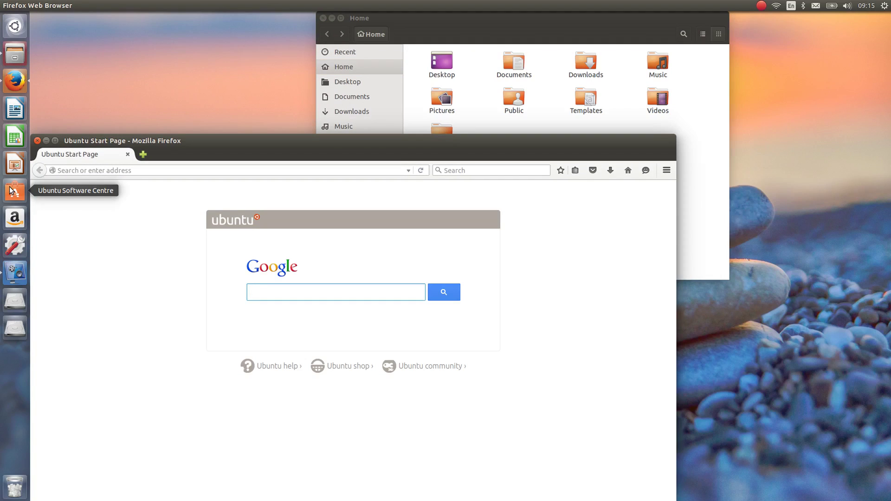
click(9, 189)
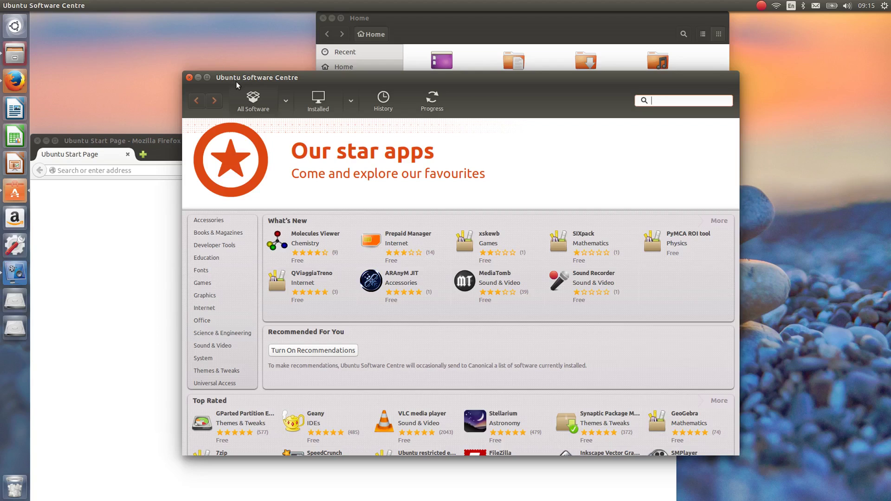
Shift the Software Centre window slightly left and close it.
drag(239, 78, 188, 65)
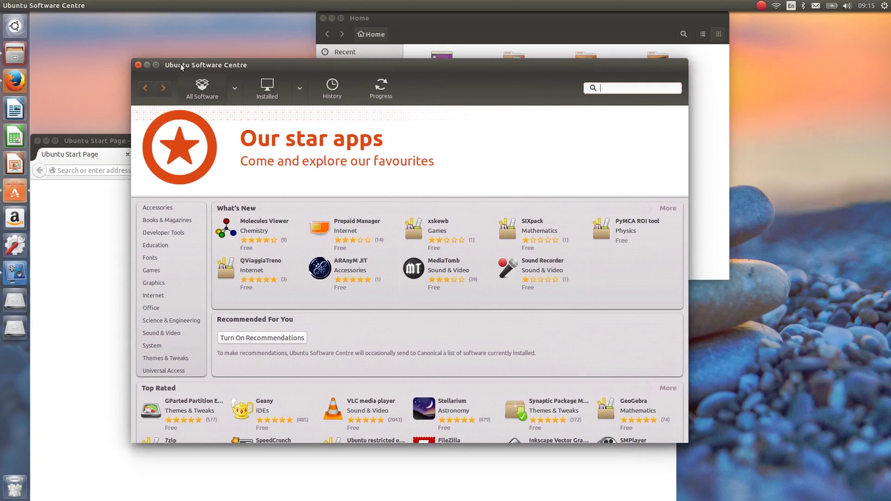
click(139, 65)
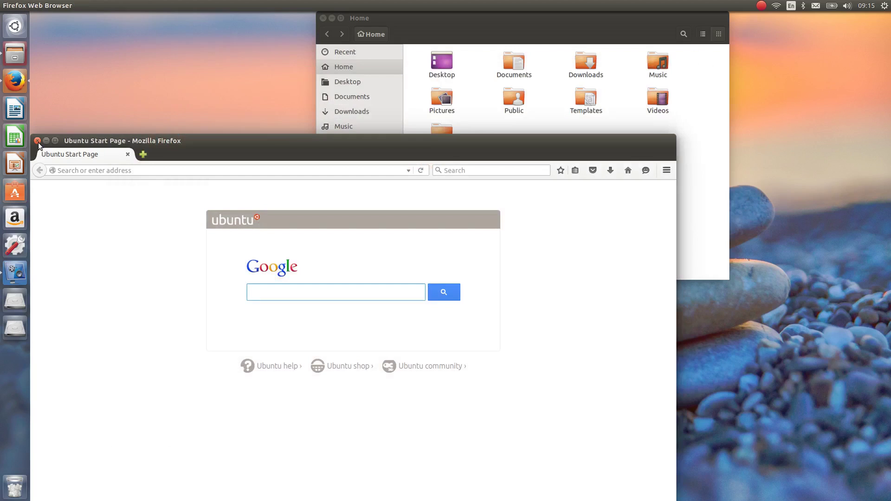
Close Firefox and the Home folder, then open, dismiss and reopen the Dash.
click(39, 144)
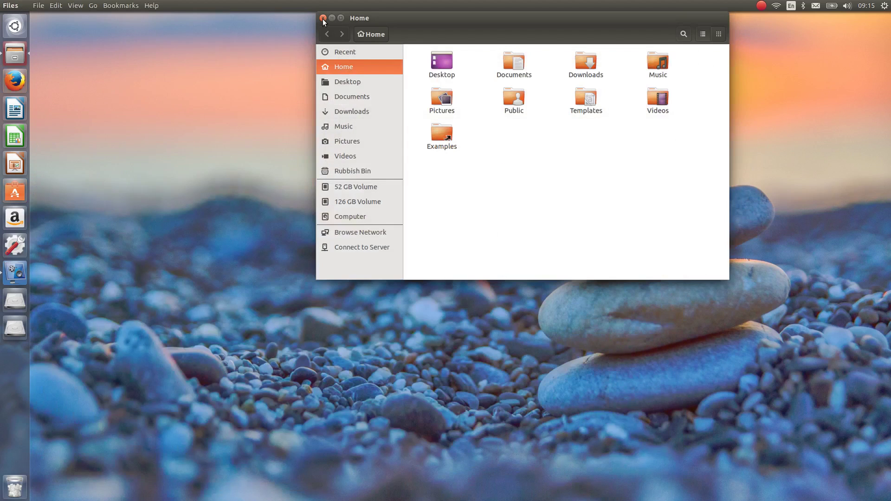
click(323, 19)
click(13, 27)
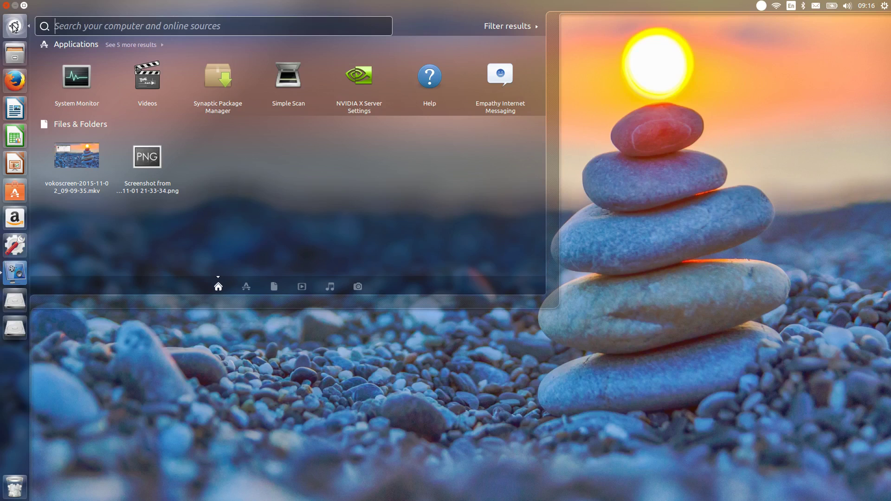
click(15, 27)
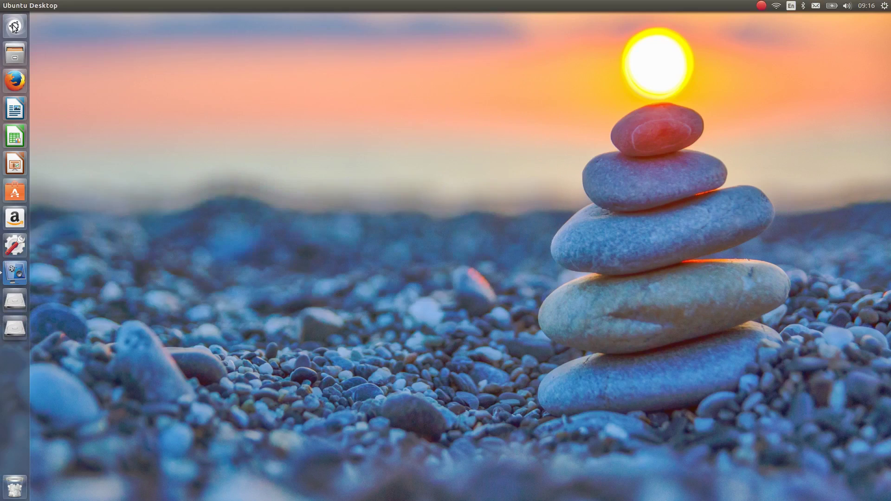
click(17, 36)
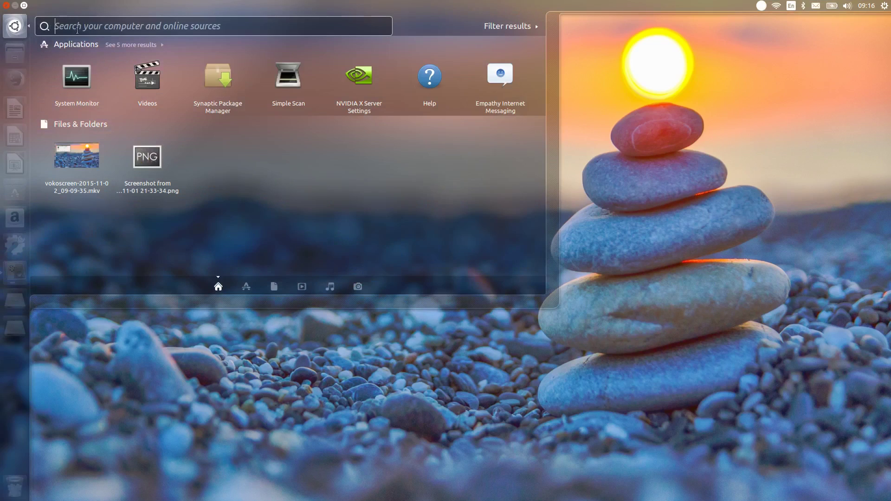
Dismiss the Dash and view the Google account under System Settings' Online Accounts.
click(15, 29)
click(14, 245)
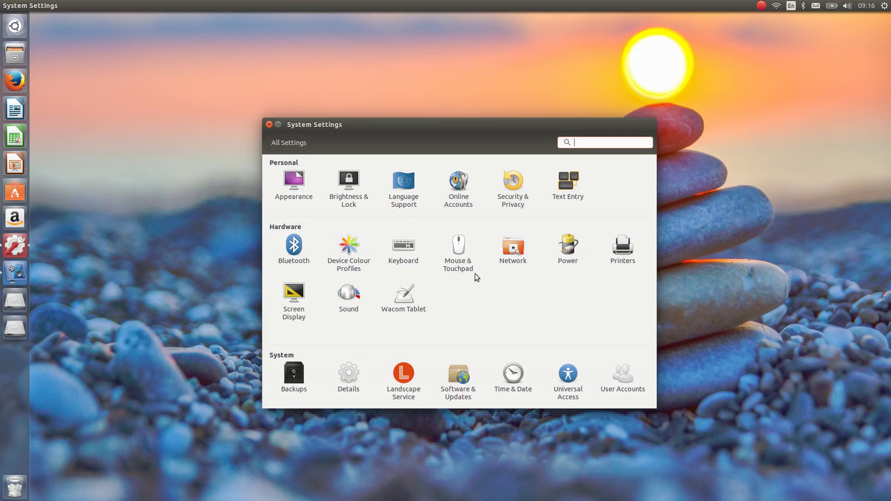
click(460, 193)
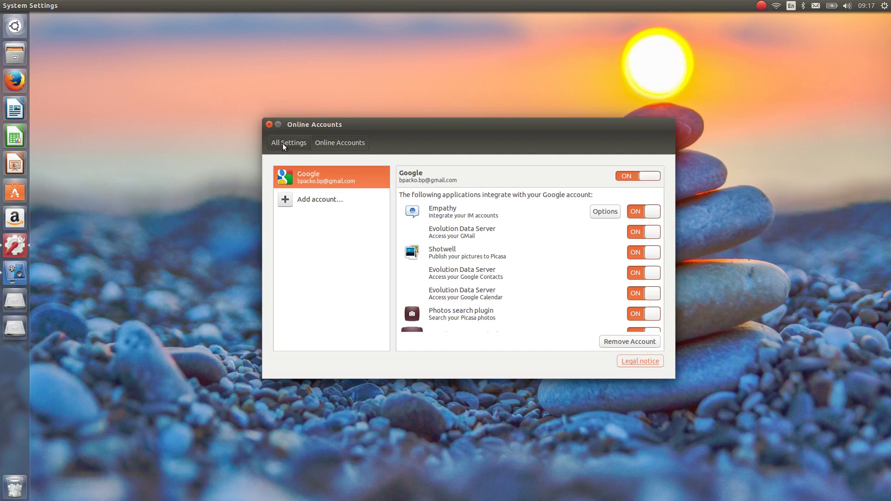
click(8, 22)
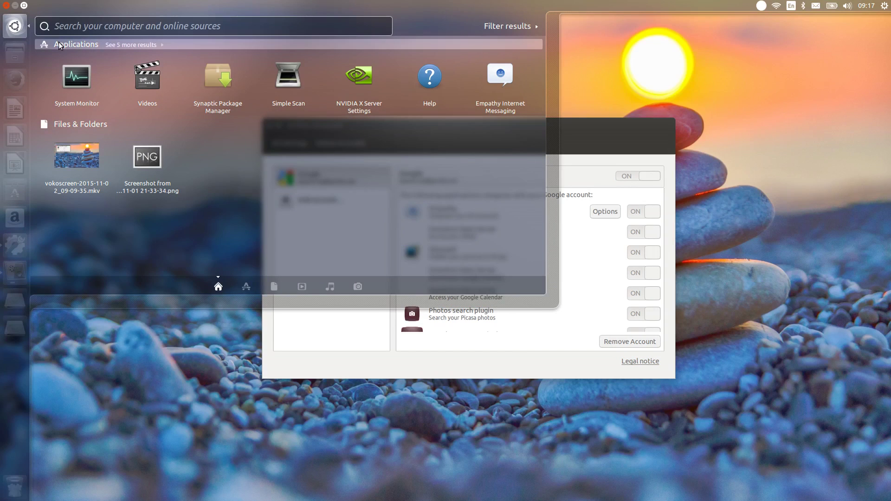
text(dvd)
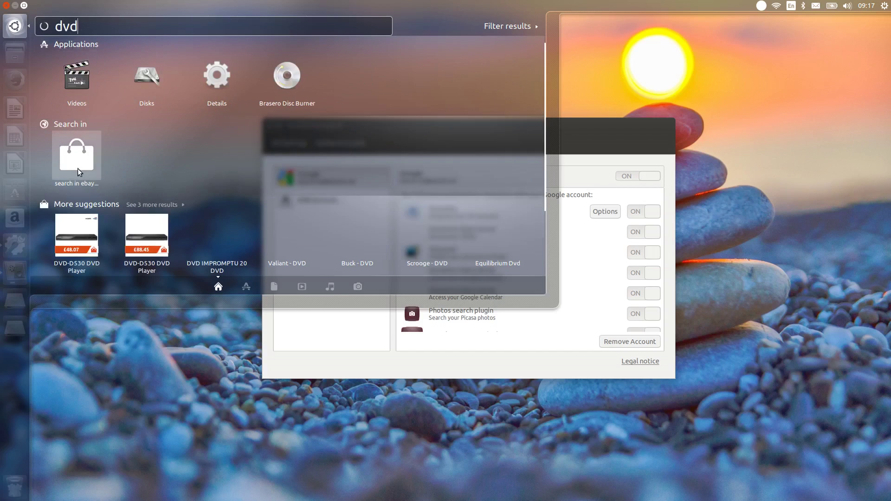
scroll(188, 202, down, 2)
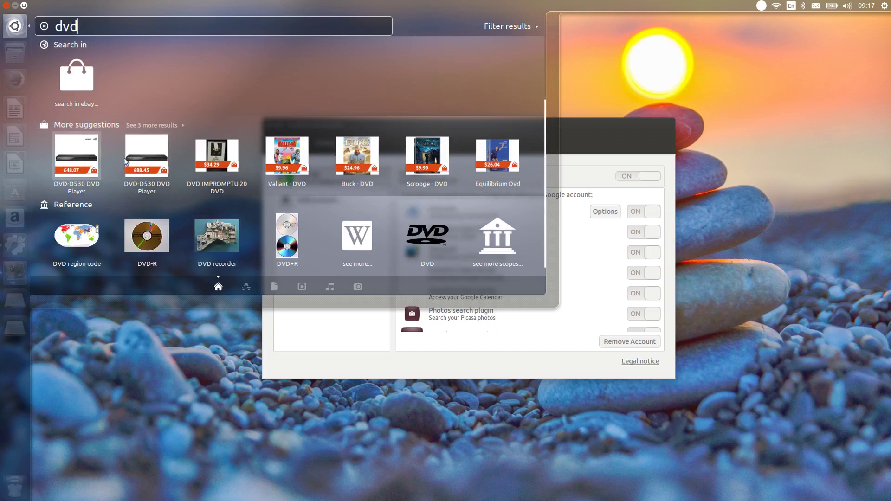
scroll(174, 156, up, 2)
scroll(175, 156, down, 2)
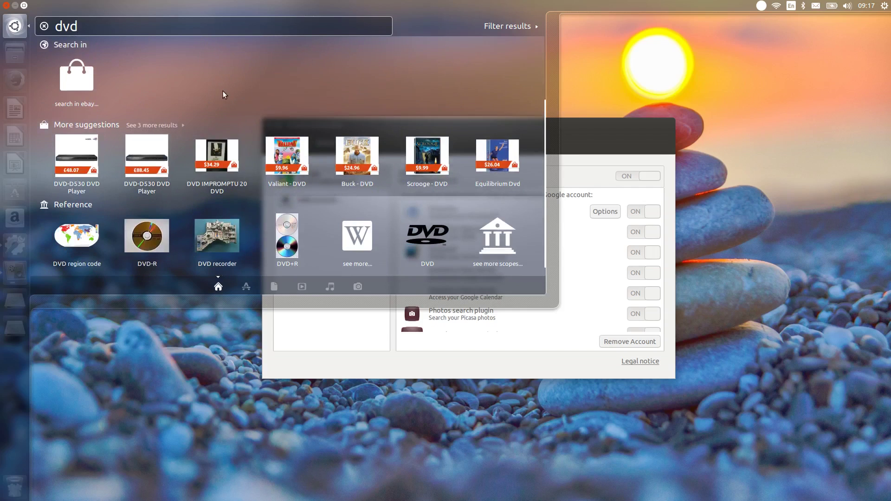
scroll(222, 90, up, 2)
scroll(221, 91, down, 2)
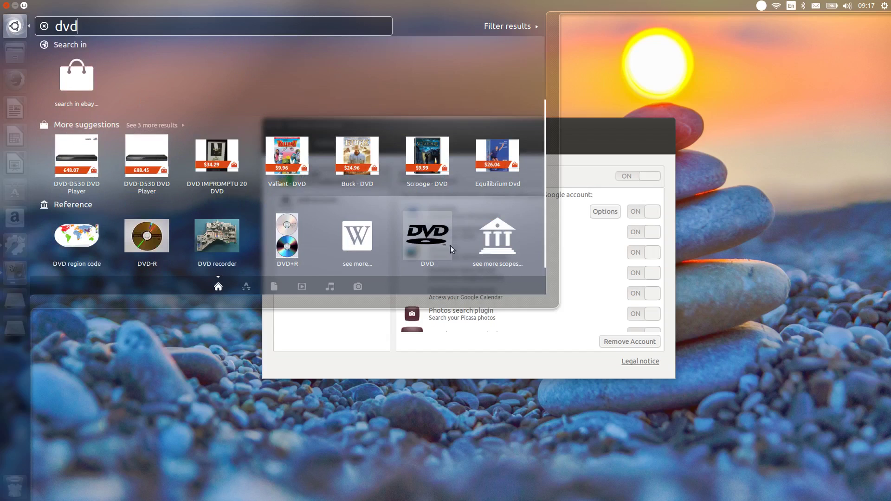
scroll(288, 236, up, 2)
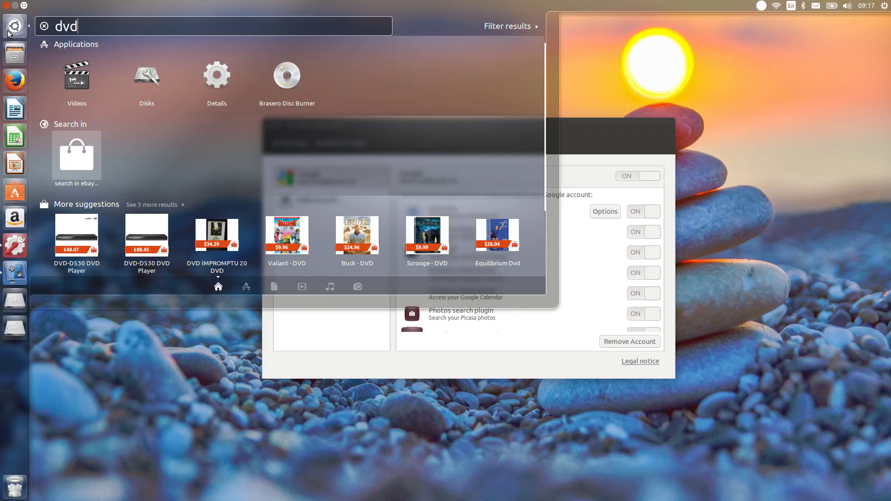
Dismiss the Dash search, reopen Ubuntu Software Centre, move it up-left and browse its home page.
click(8, 31)
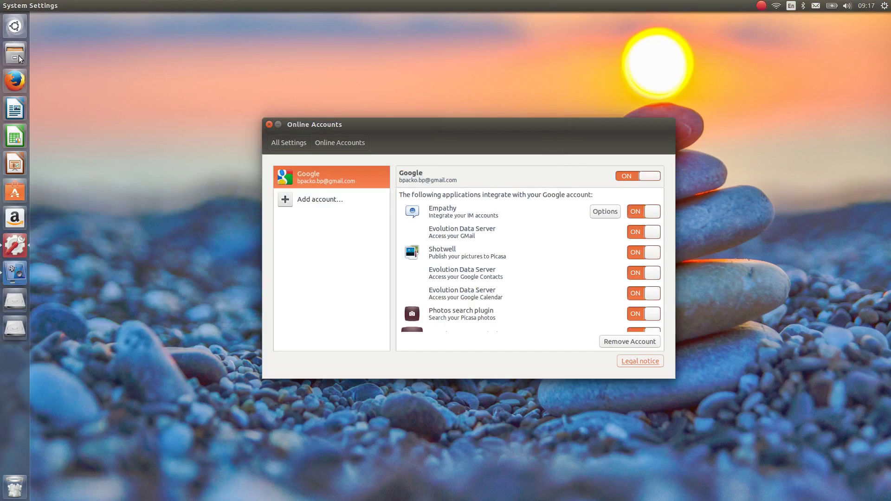
click(15, 190)
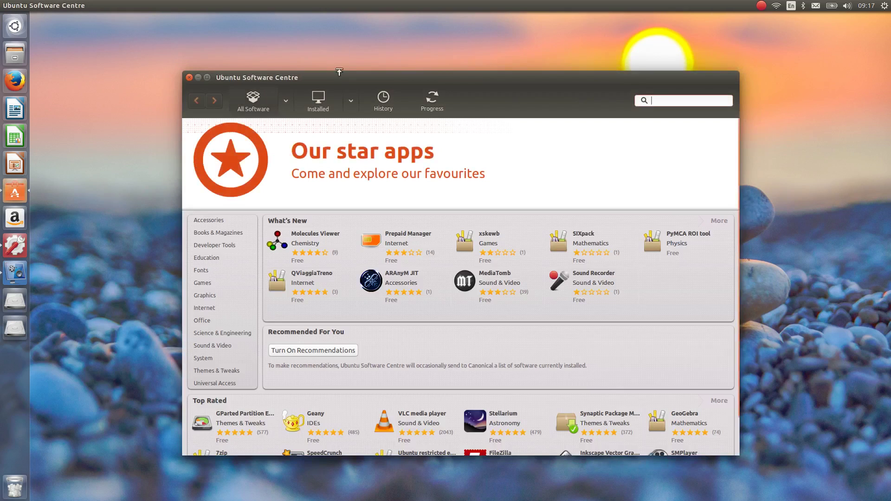
drag(338, 72, 295, 59)
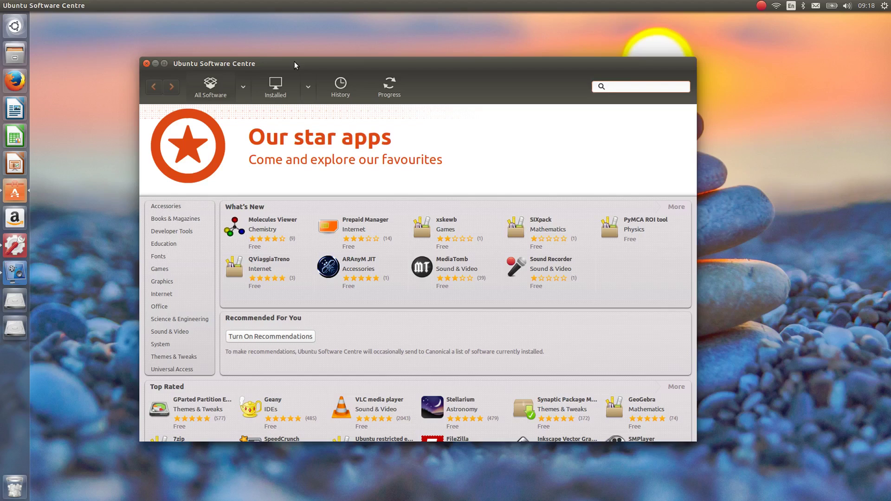
scroll(382, 302, down, 2)
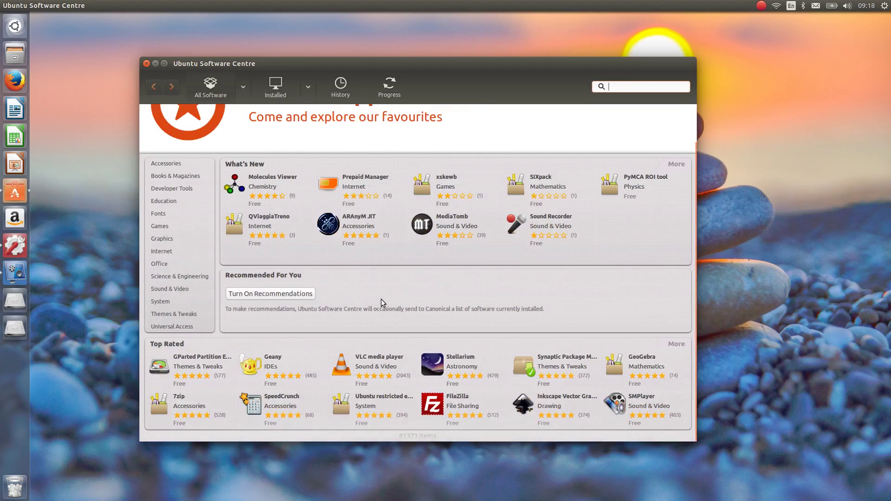
scroll(382, 302, up, 2)
scroll(381, 302, down, 2)
scroll(382, 302, up, 2)
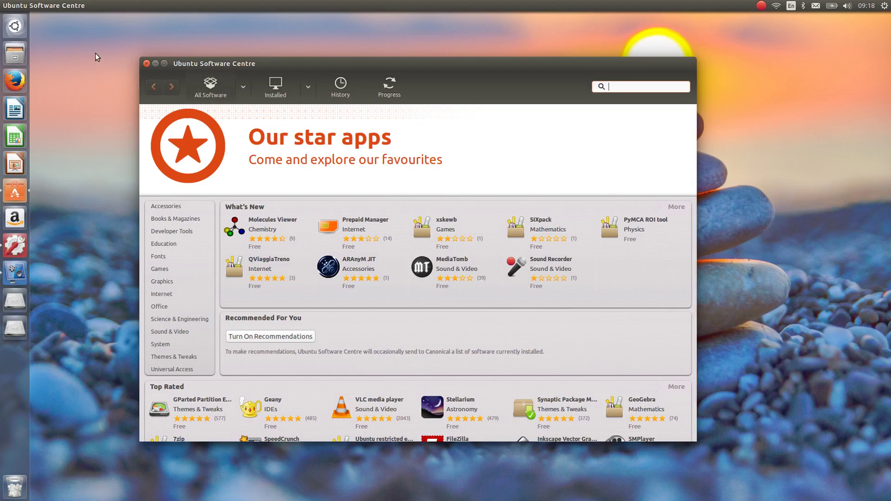
Toggle the Dash open and shut, then close the Software Centre and Online Accounts windows.
click(16, 26)
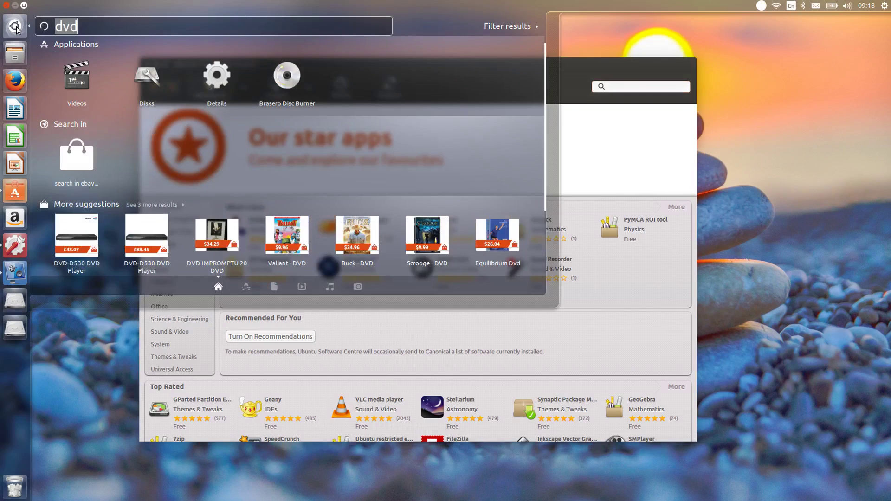
click(15, 27)
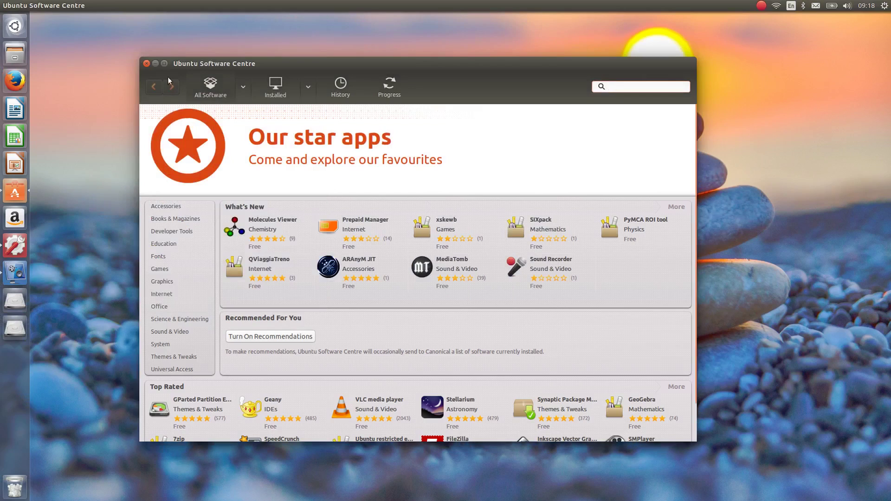
click(146, 66)
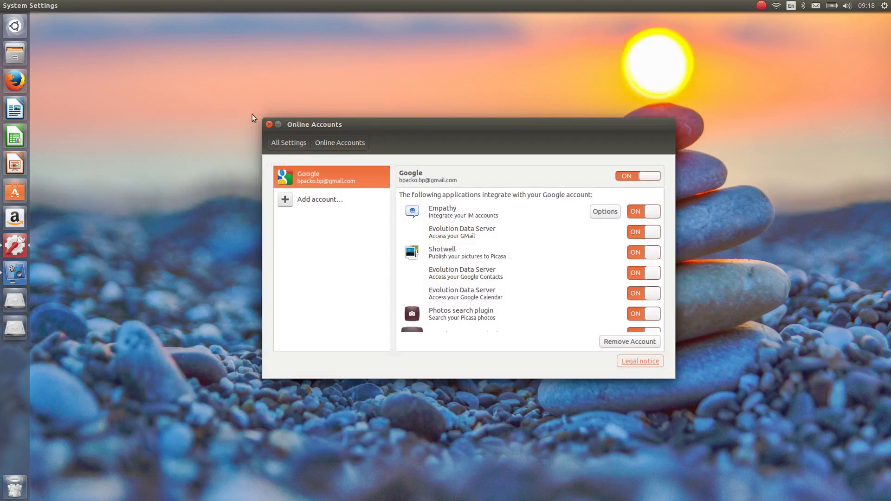
click(268, 124)
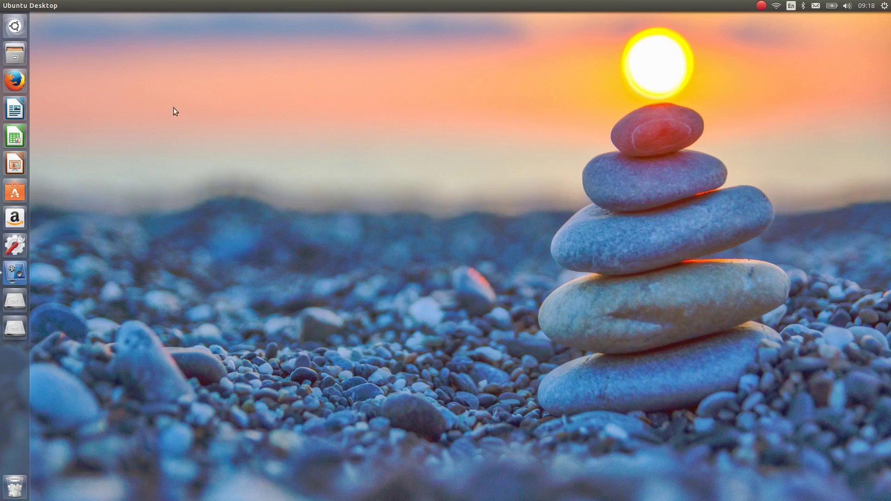
Open the Home folder in Files, then start a blank Untitled 1 Calc spreadsheet, nudged up-left.
click(20, 28)
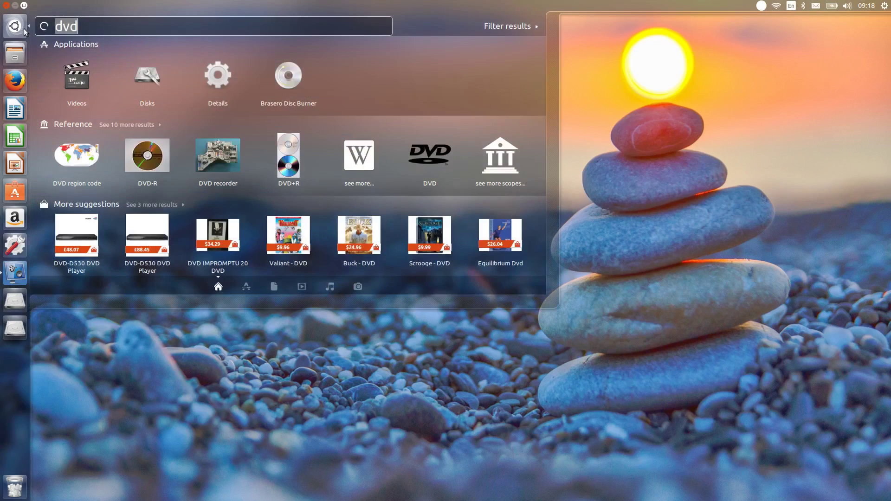
click(15, 53)
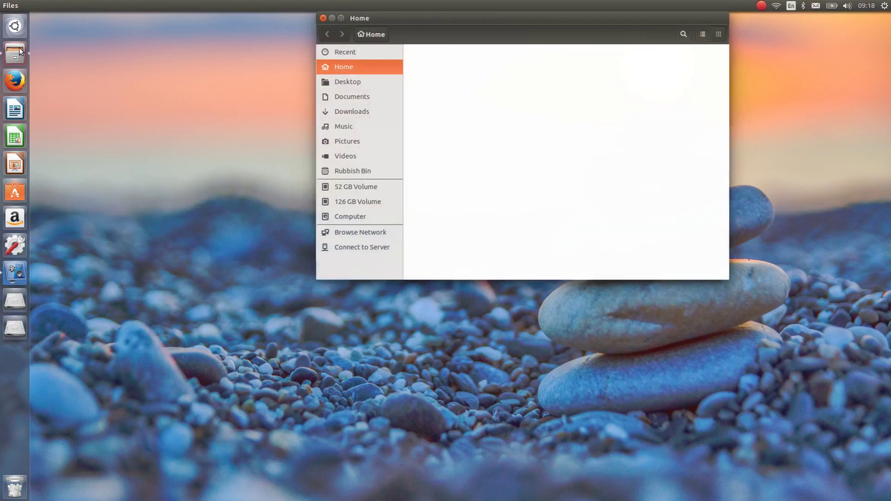
click(16, 134)
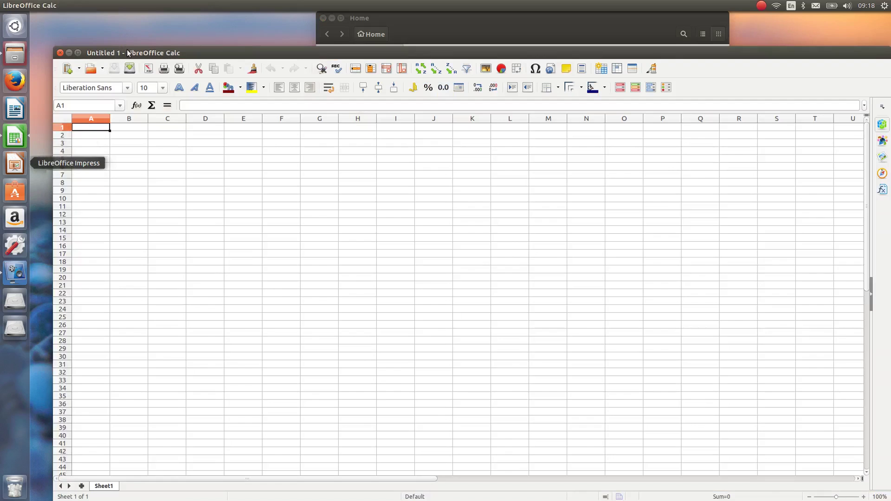
drag(127, 50, 121, 42)
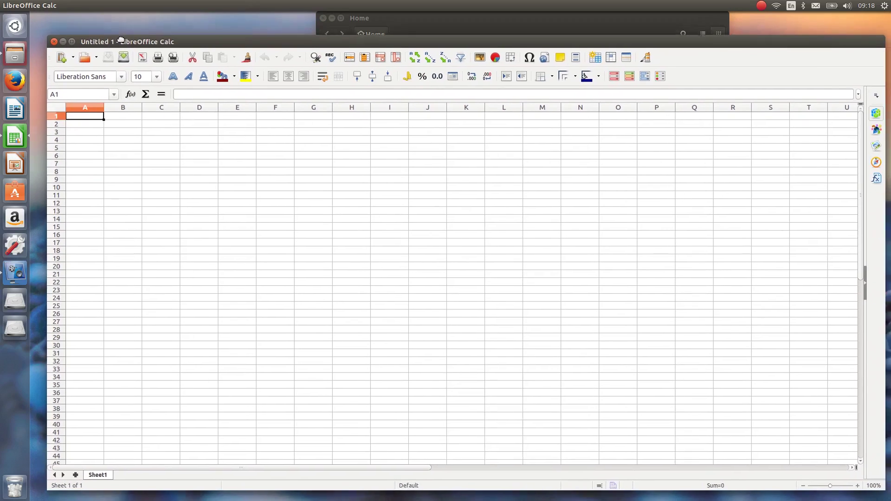